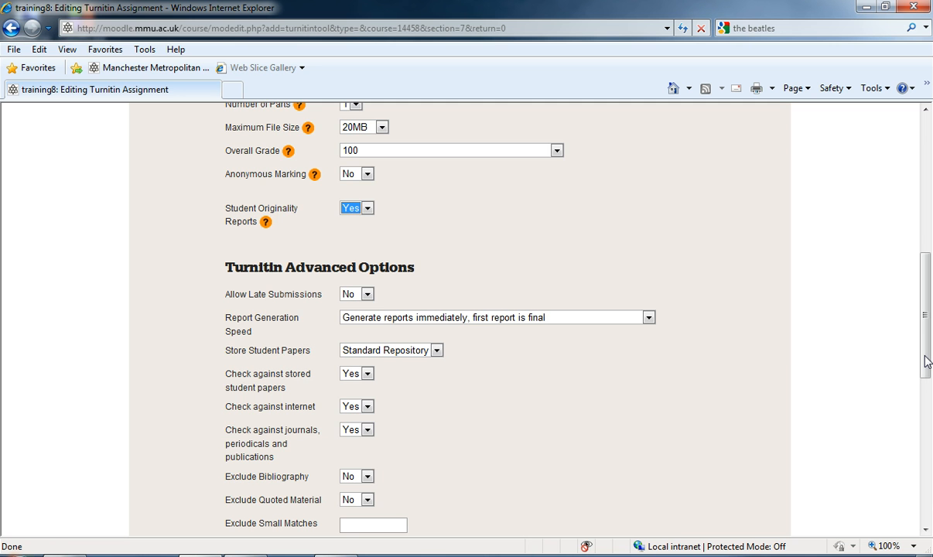
Set Allow Late Submissions to No and Report Generation Speed to "Generate reports immediately, reports can be overwritten until due date".
drag(926, 361, 927, 386)
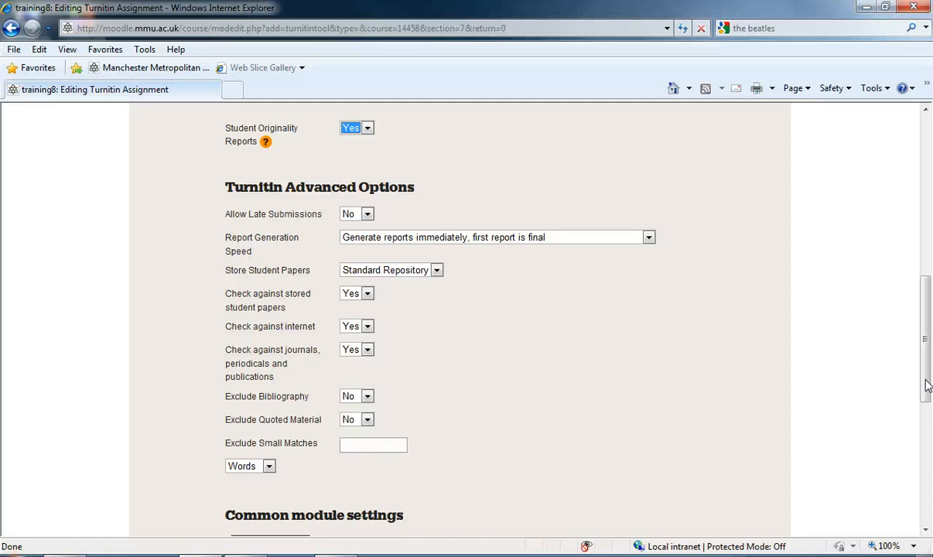
scroll(926, 383, down, 1)
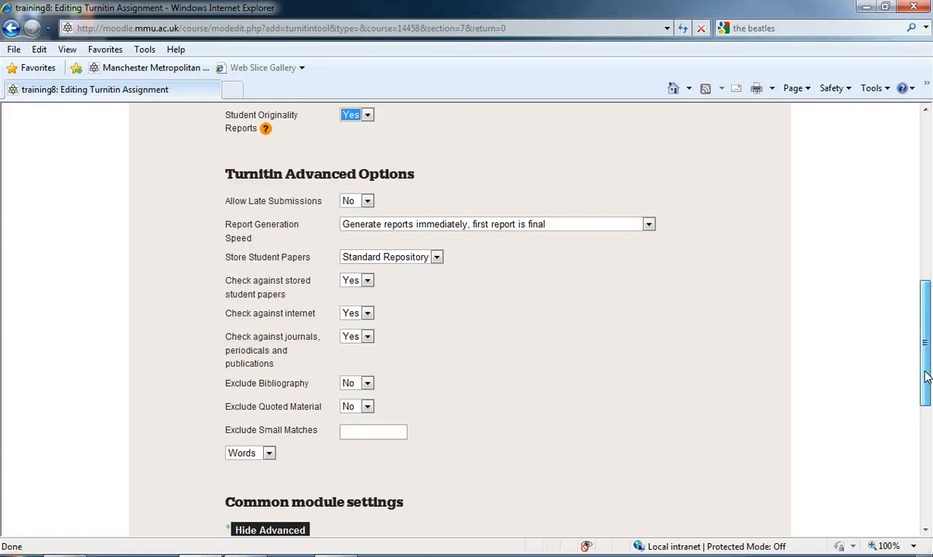
click(367, 192)
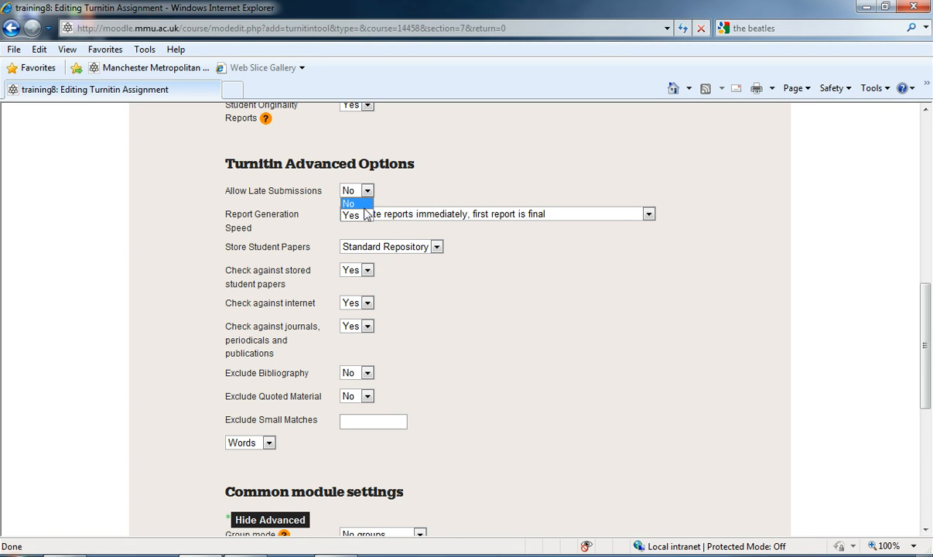
click(364, 205)
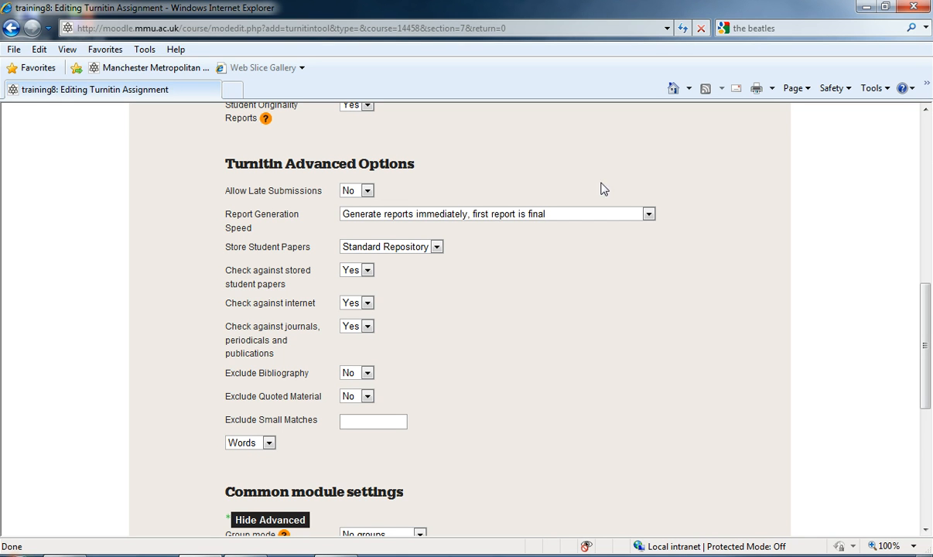
click(626, 218)
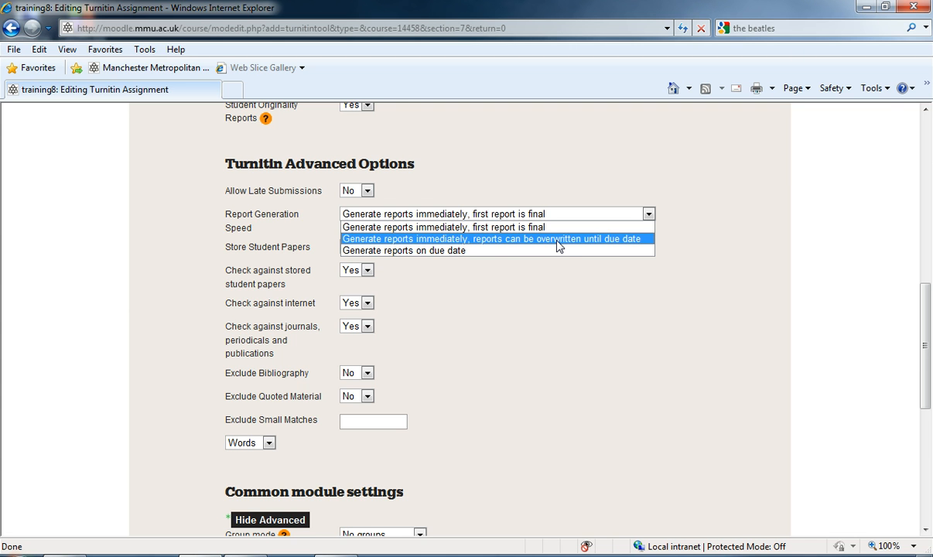
click(498, 239)
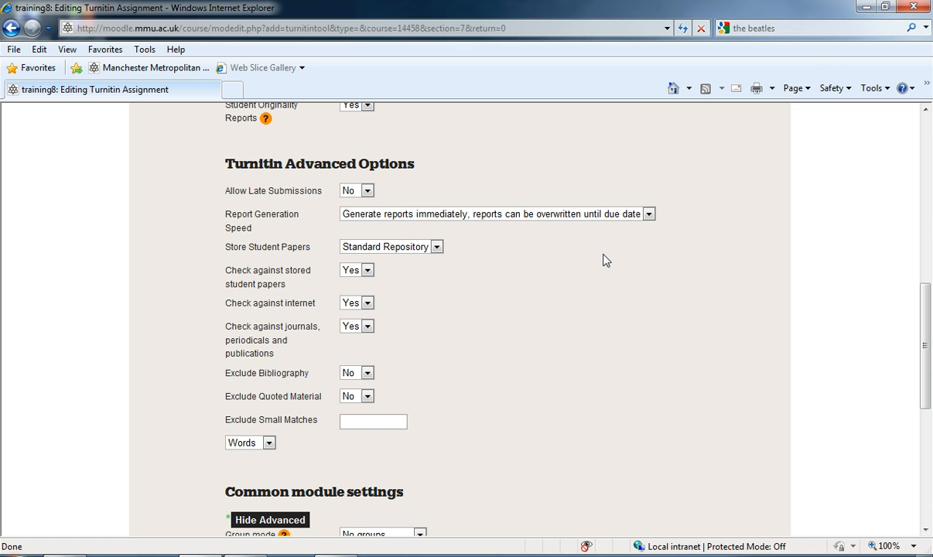
Set Store Student Papers to Standard Repository in the Turnitin advanced options.
click(438, 247)
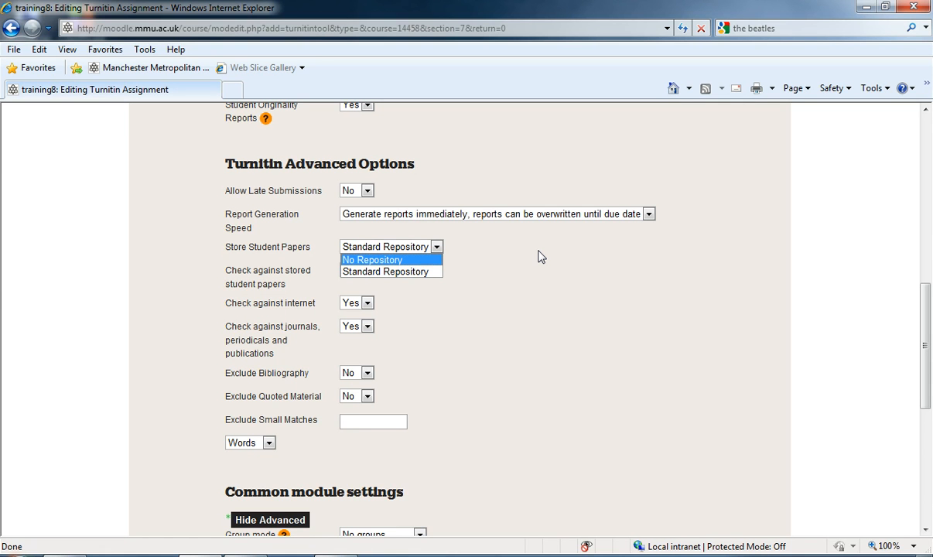
click(425, 272)
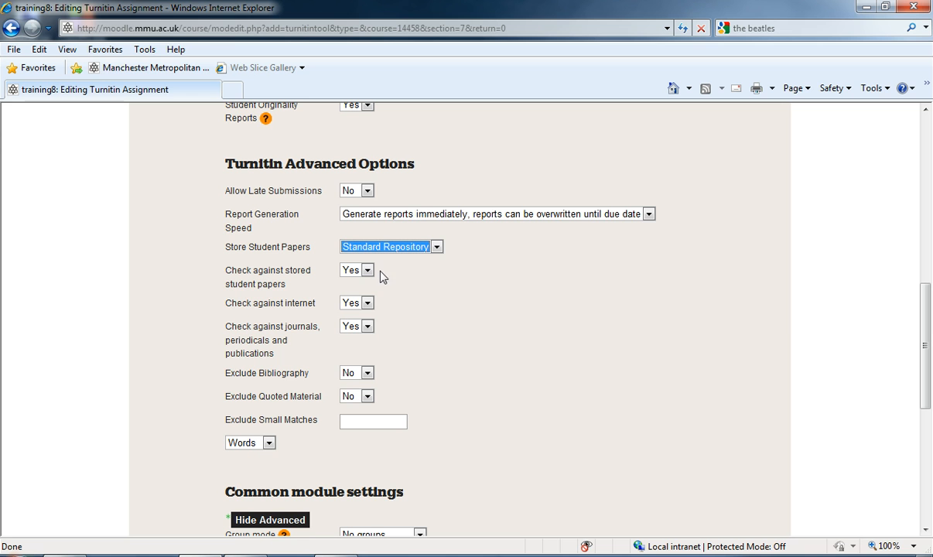
click(410, 300)
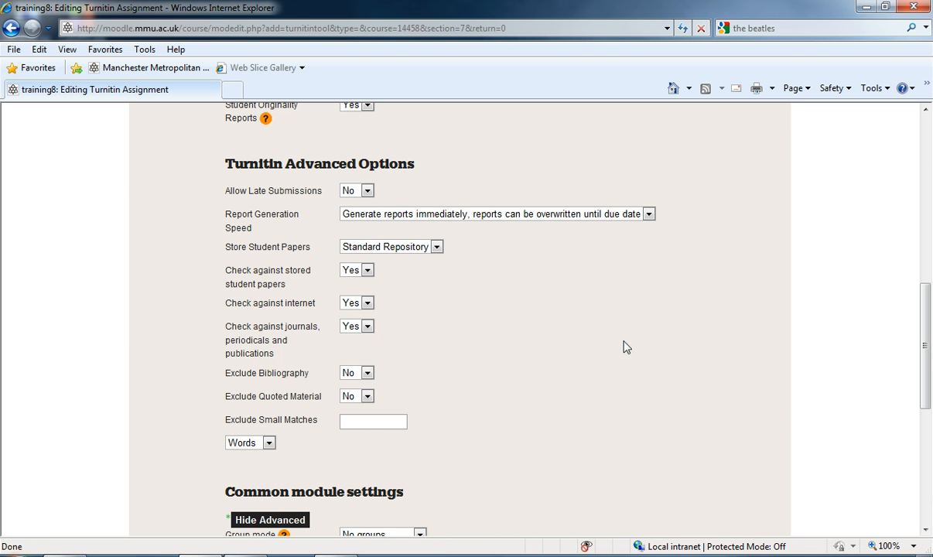
Look at the available choices for Exclude Bibliography and Exclude Quoted Material.
scroll(928, 358, down, 2)
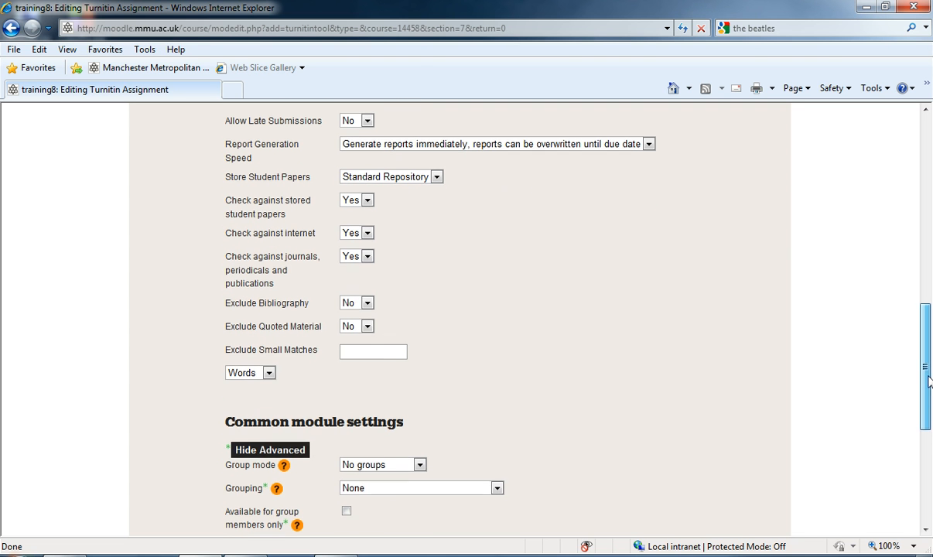
click(367, 303)
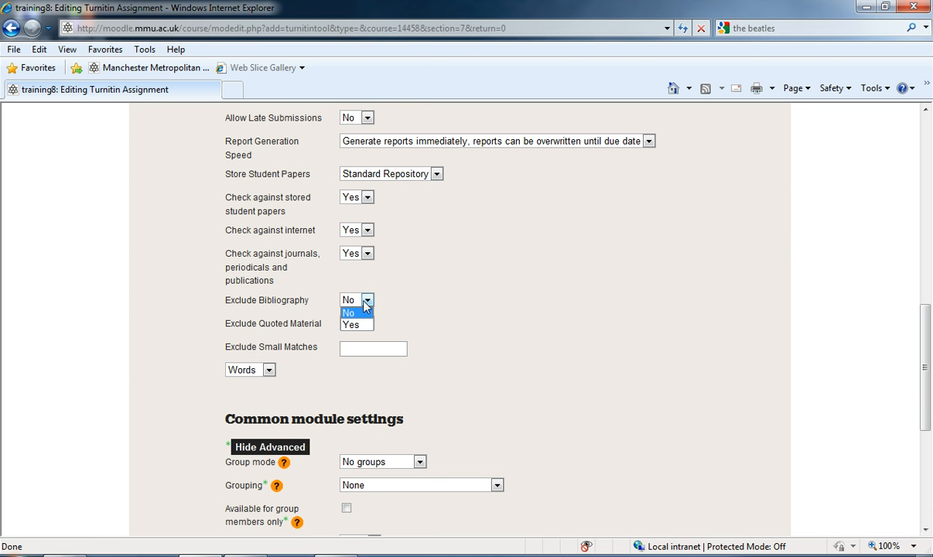
click(427, 301)
click(366, 326)
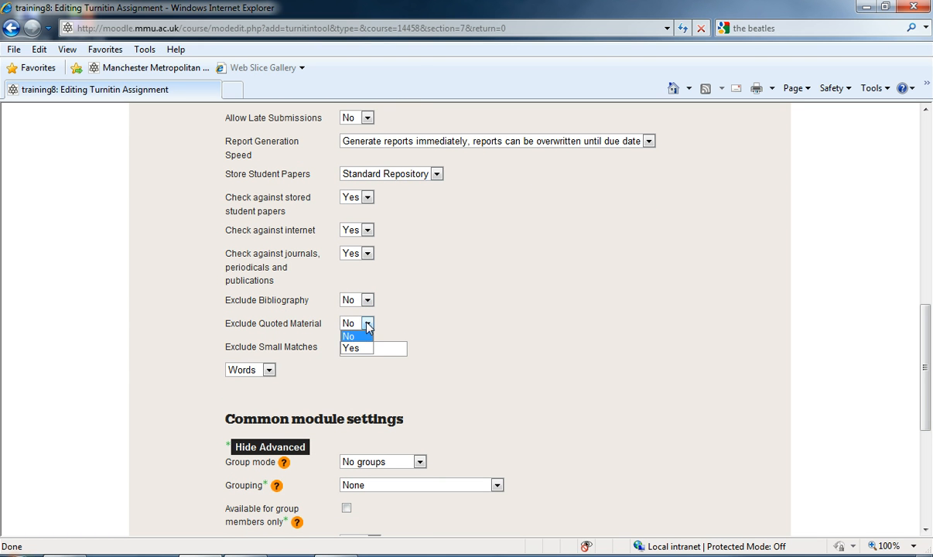
click(472, 331)
Set Exclude Small Matches to 1 with Percent as the unit.
click(350, 346)
text(10)
click(263, 371)
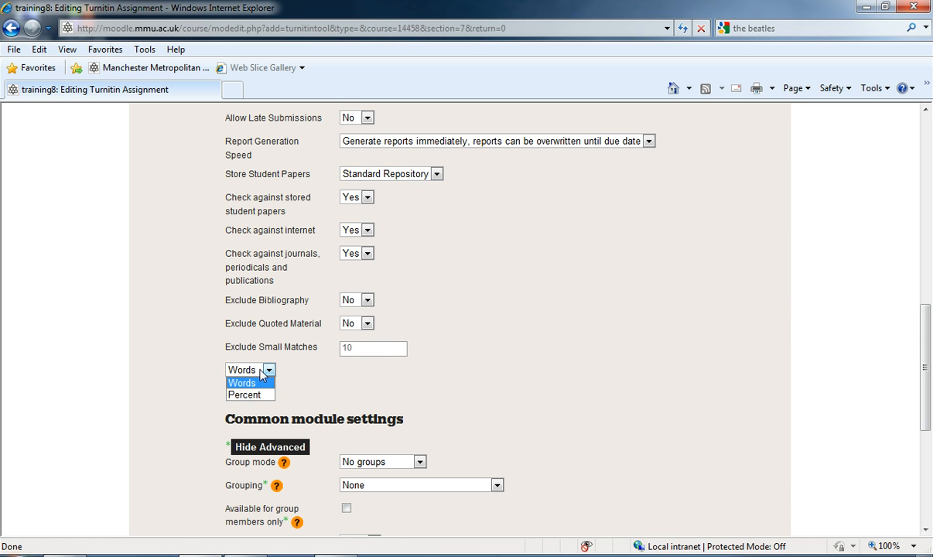
click(244, 395)
click(364, 346)
key(BackSpace)
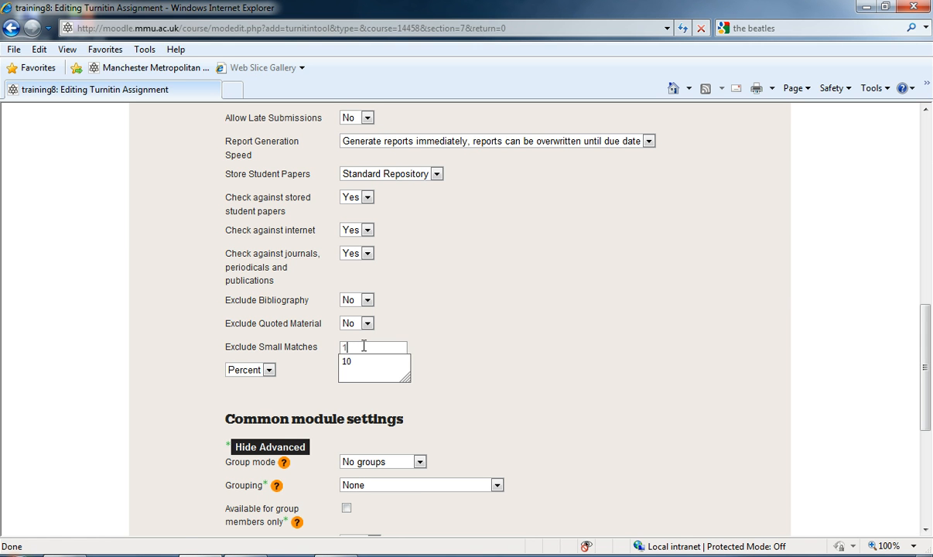
click(498, 367)
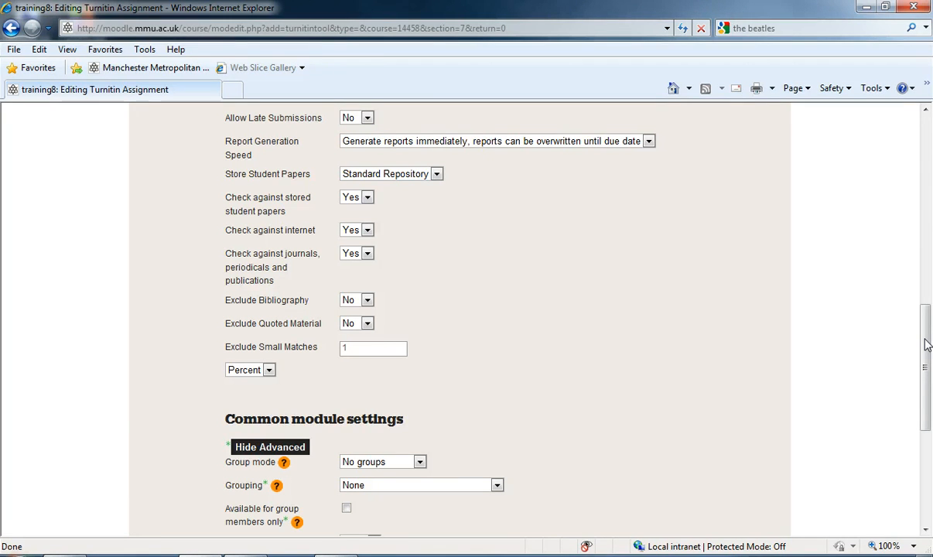
Save the Turnitin assignment, return to the course page and turn its editing mode off.
drag(926, 345, 927, 399)
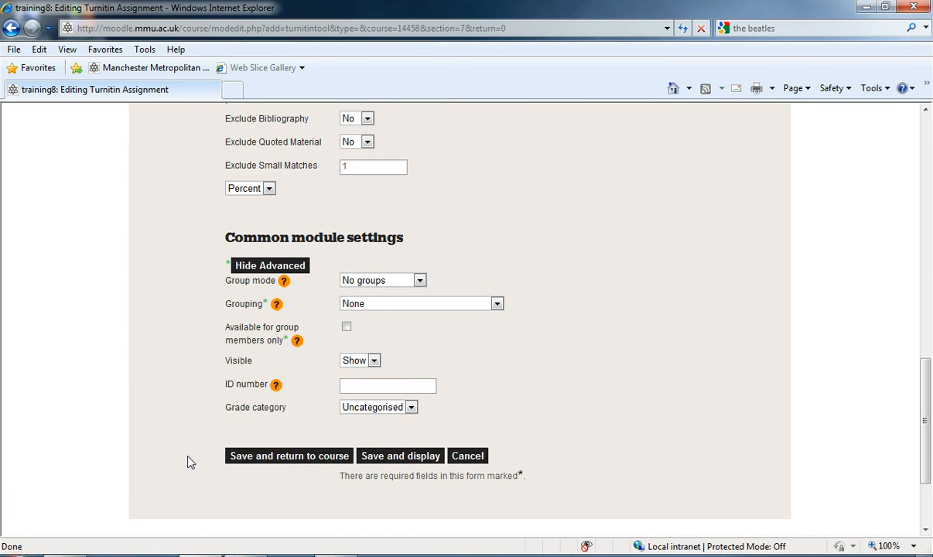
click(272, 458)
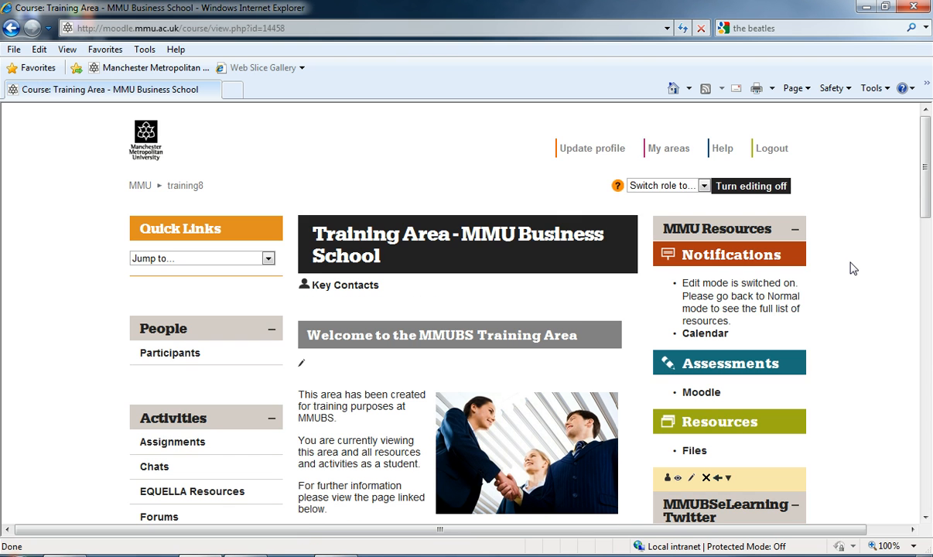
click(721, 185)
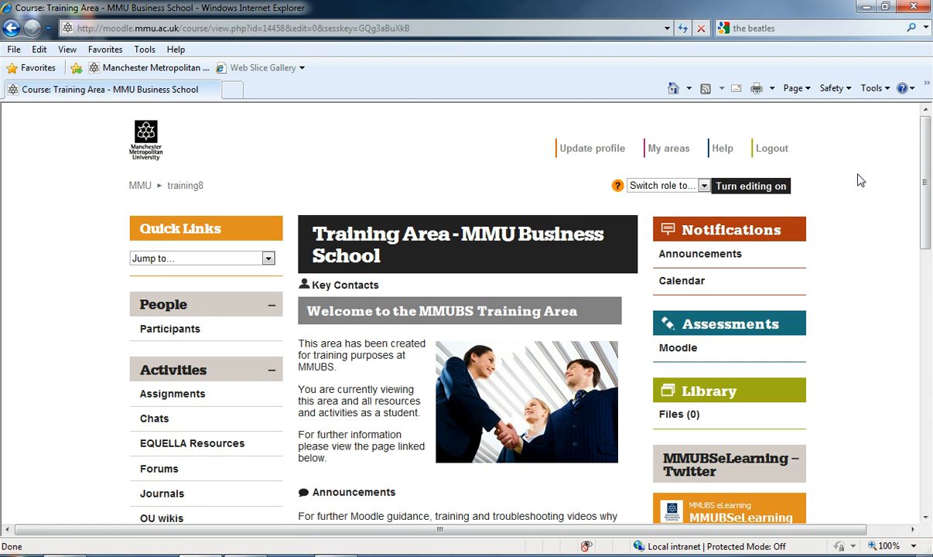
Open the Turnitin assignment "This is a Demo Assignment" from the end of the course content.
drag(927, 195, 930, 441)
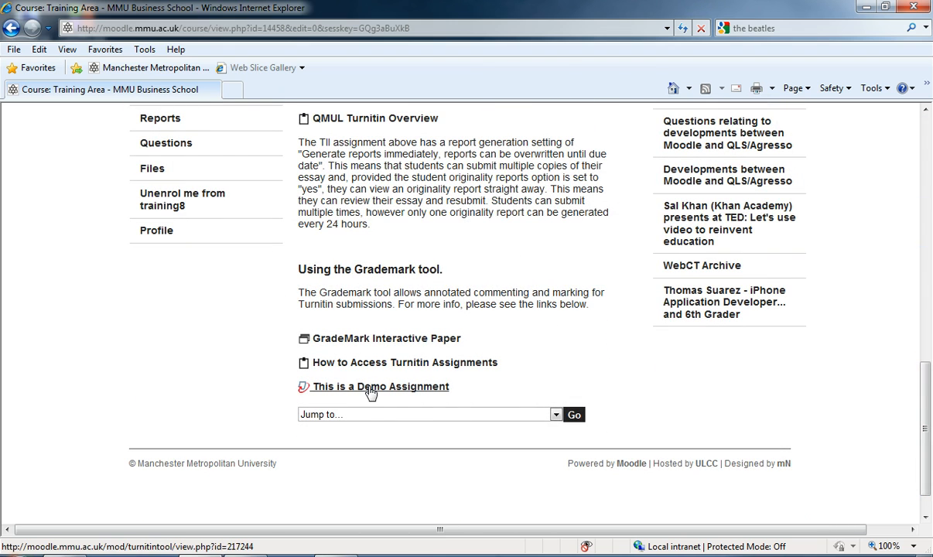
scroll(908, 283, up, 7)
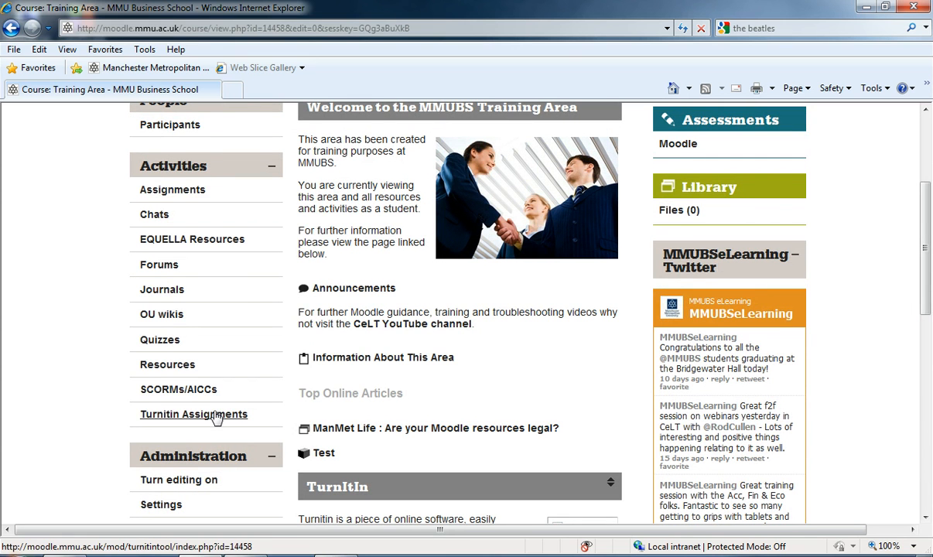
scroll(872, 302, down, 8)
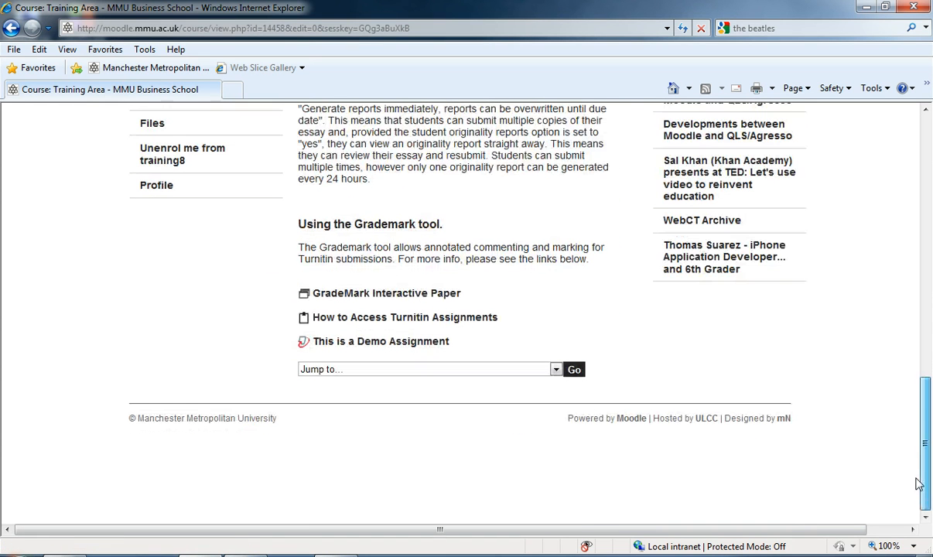
click(422, 343)
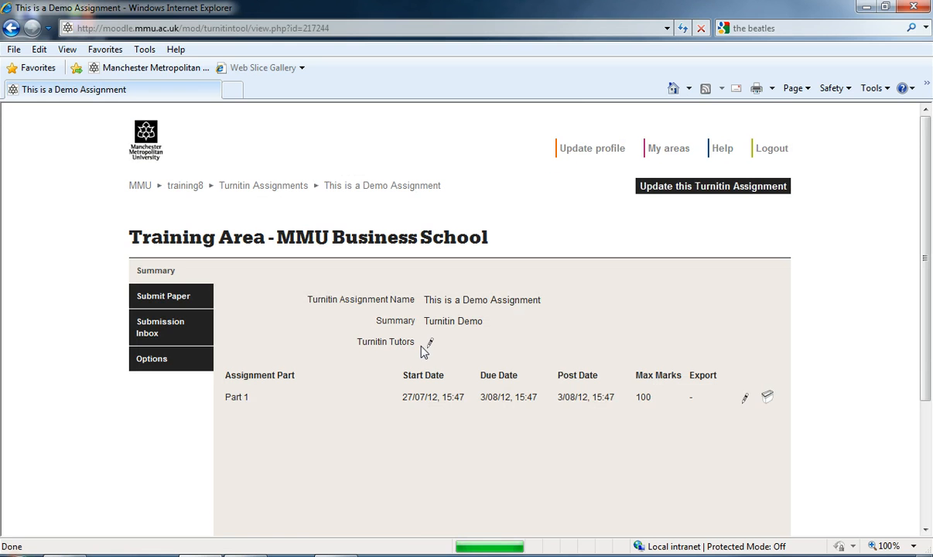
Open Part 1 of the demo assignment for editing and submit its dates and maximum marks.
click(744, 404)
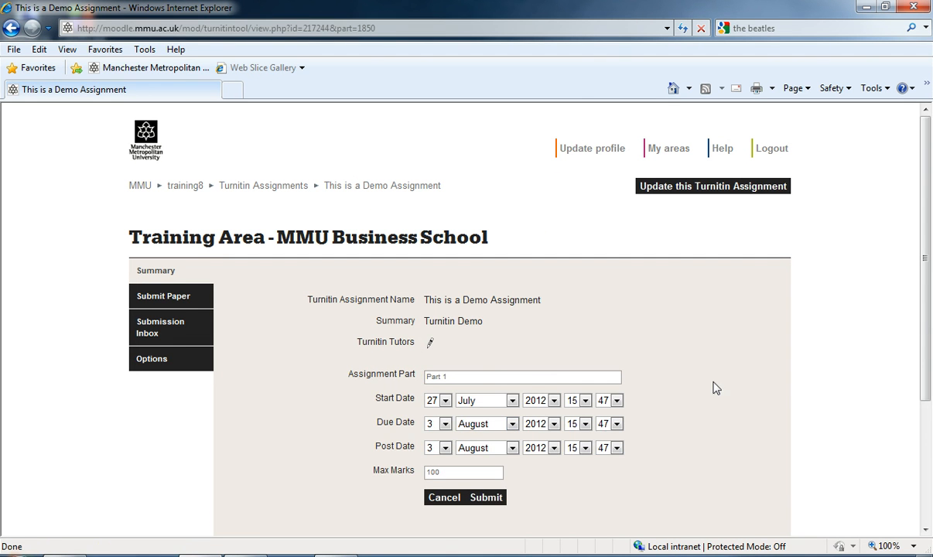
click(488, 498)
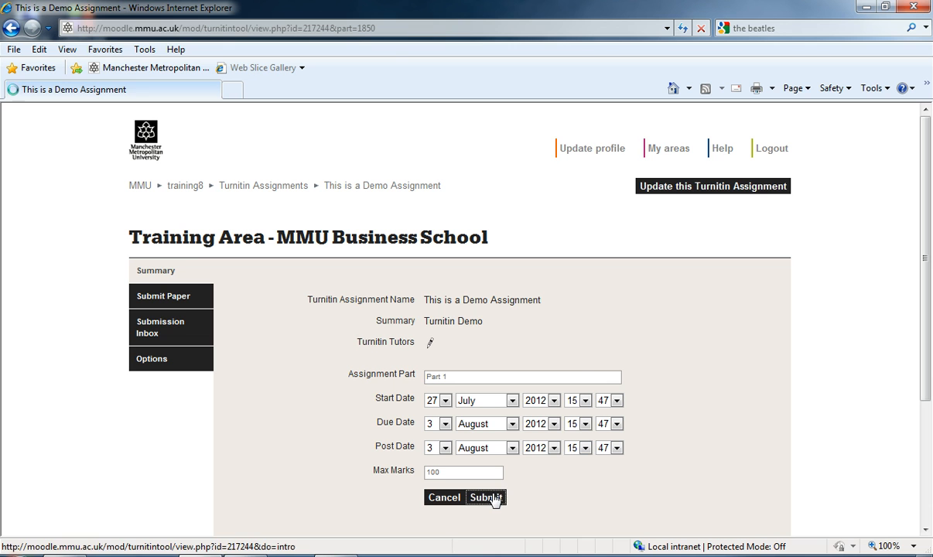